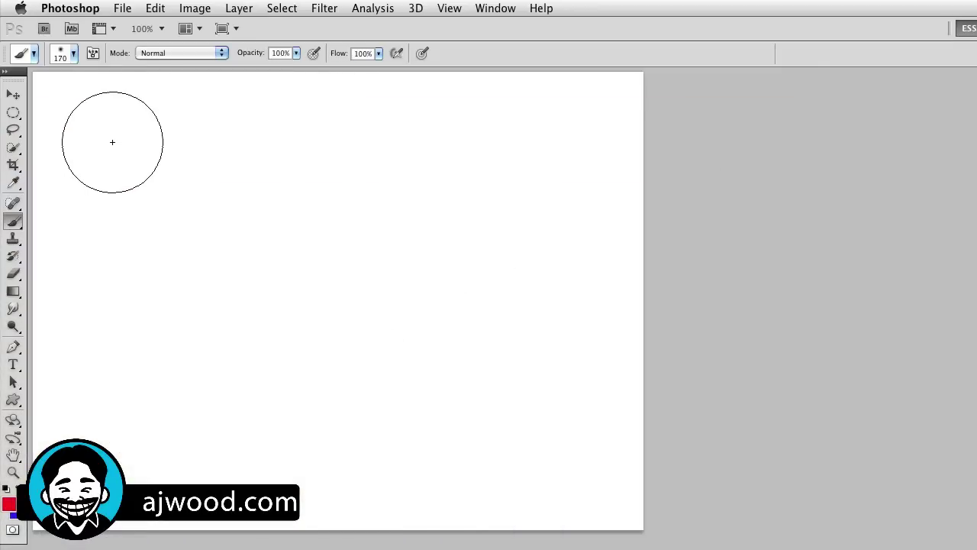
# Choose the 29 px star brush in the Brush Preset picker.
pyautogui.click(73, 54)
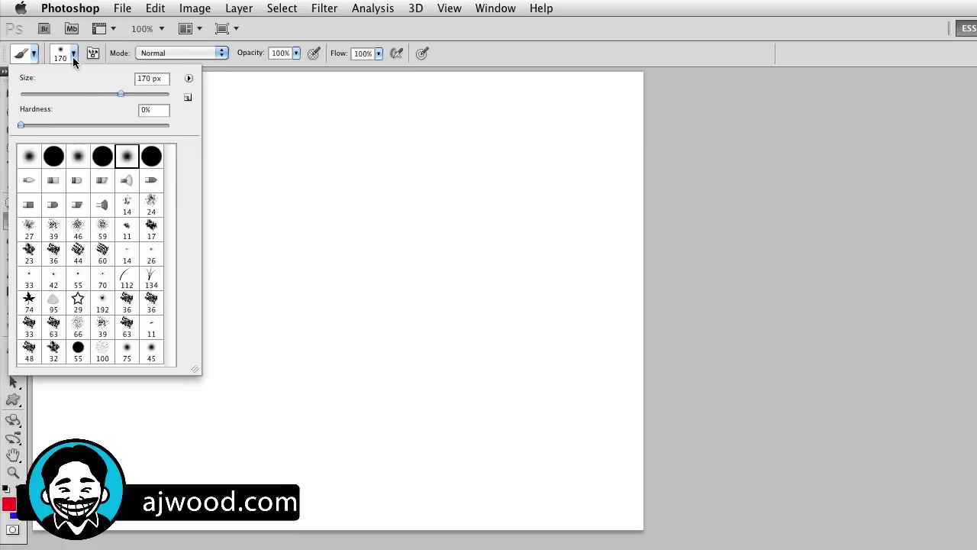
pyautogui.moveTo(121, 94)
pyautogui.mouseDown()
pyautogui.moveTo(84, 93)
pyautogui.moveTo(109, 94)
pyautogui.mouseUp()
pyautogui.moveTo(19, 129); pyautogui.dragTo(81, 127)
pyautogui.click(79, 303)
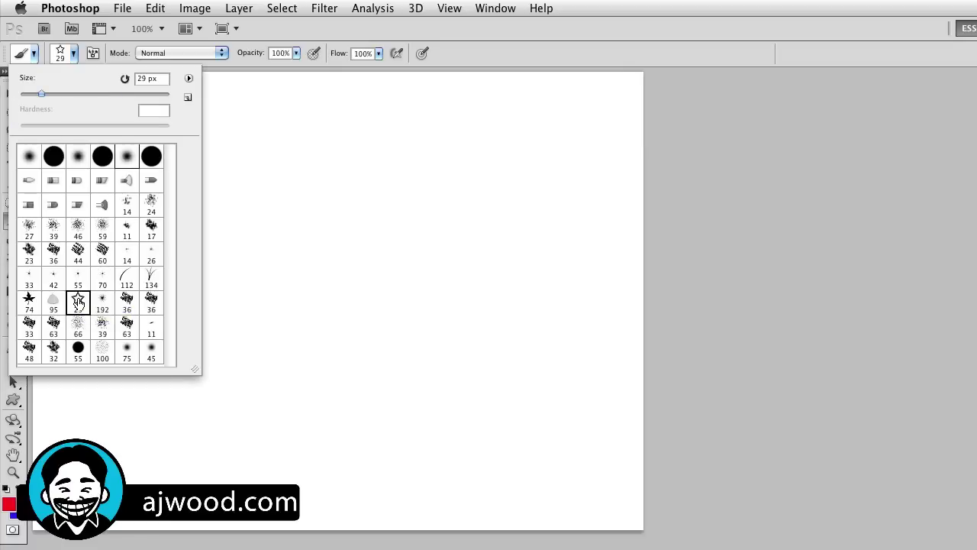
# Paint an S-shaped trail of red outline stars across the canvas.
pyautogui.click(477, 36)
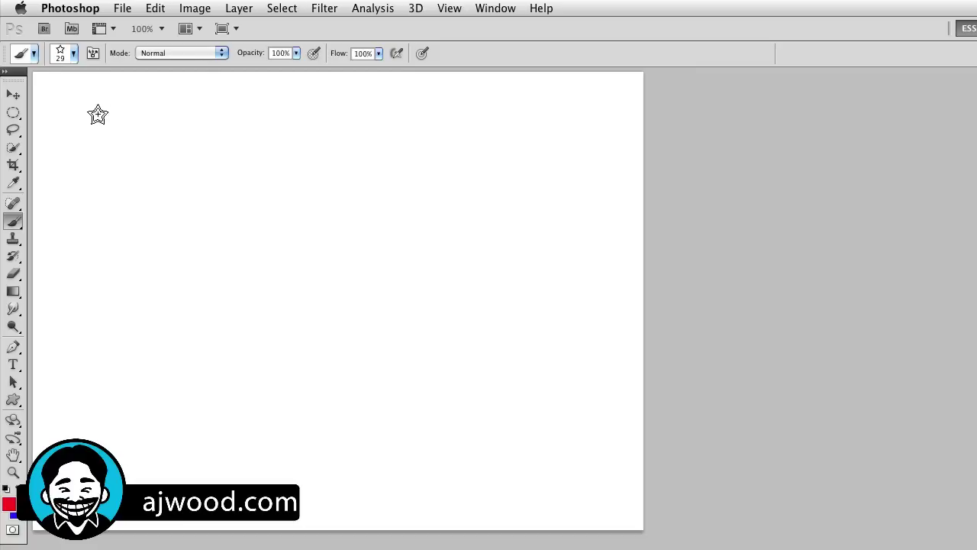
pyautogui.moveTo(313, 110)
pyautogui.mouseDown()
pyautogui.moveTo(502, 139)
pyautogui.moveTo(333, 198)
pyautogui.moveTo(539, 266)
pyautogui.moveTo(394, 354)
pyautogui.moveTo(480, 454)
pyautogui.moveTo(489, 483)
pyautogui.mouseUp()
pyautogui.click(74, 54)
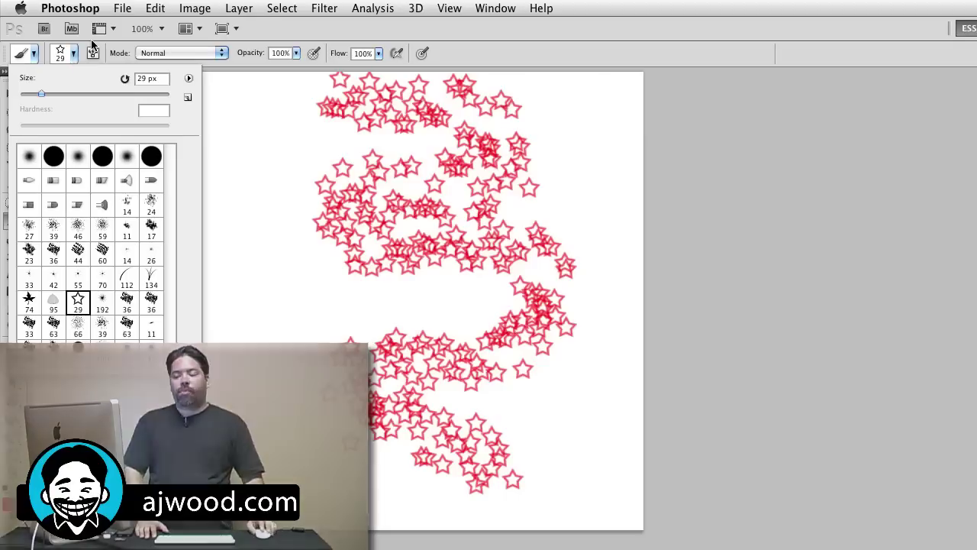
# Show the brush presets as stroke thumbnails.
pyautogui.click(189, 80)
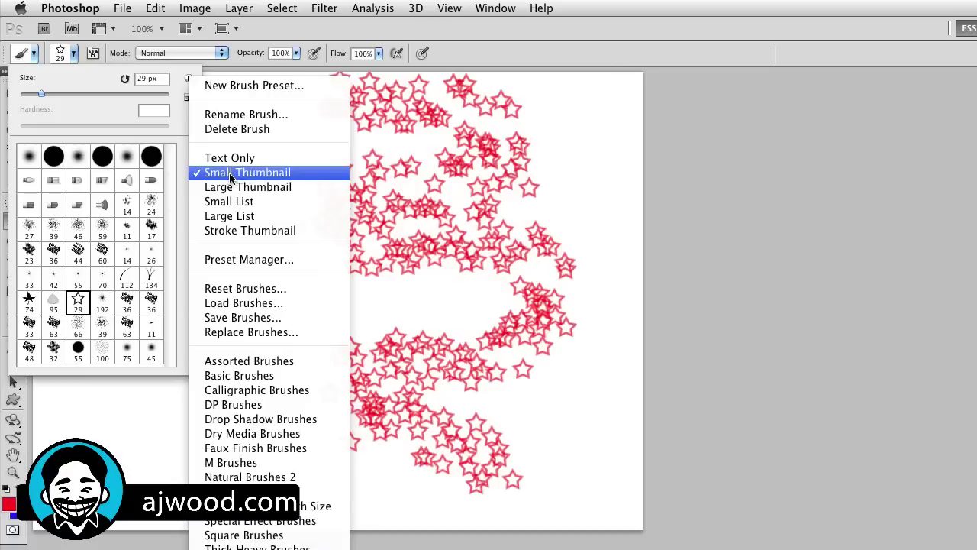
pyautogui.click(232, 230)
pyautogui.moveTo(170, 158); pyautogui.dragTo(172, 290)
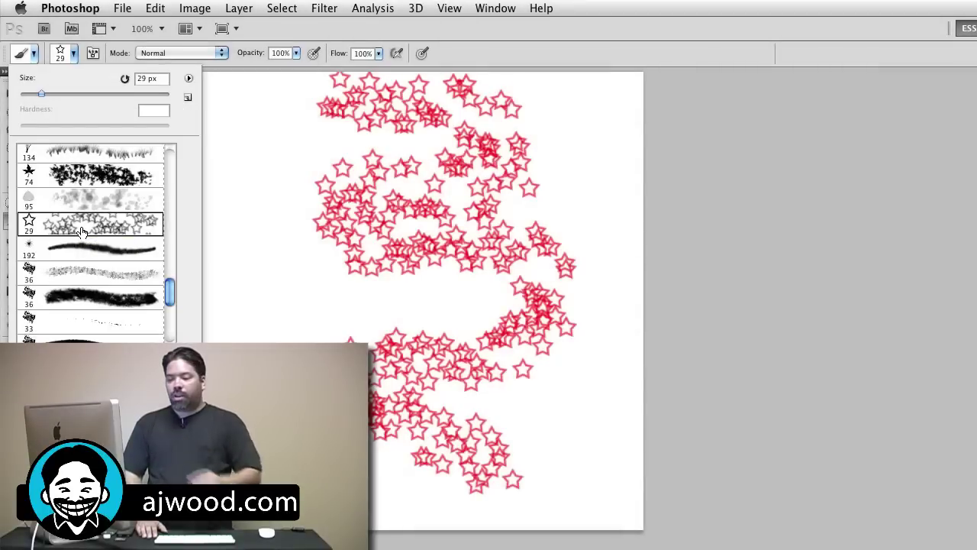
# Paint scattered maple leaves down the left side with the 74 px leaf brush.
pyautogui.click(89, 179)
pyautogui.press('Return')
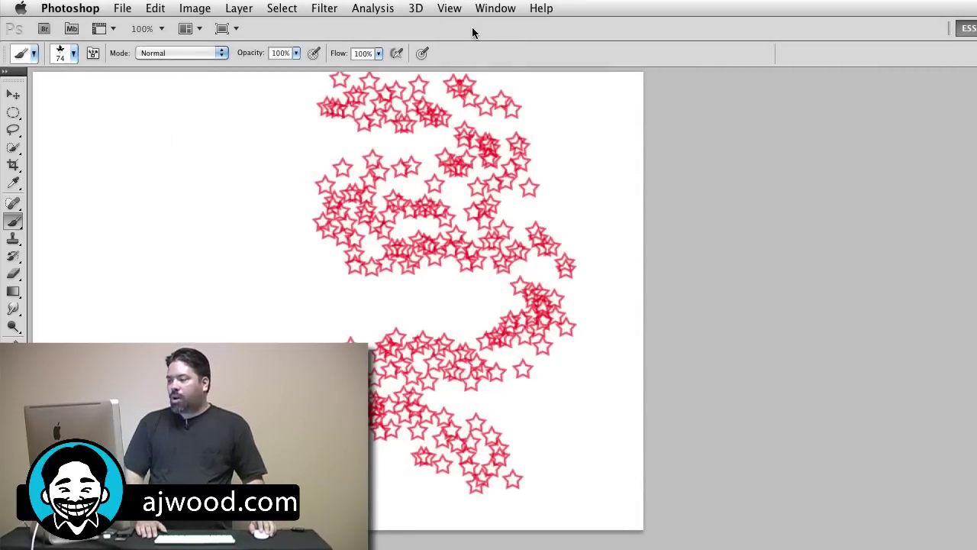
pyautogui.moveTo(134, 156)
pyautogui.mouseDown()
pyautogui.moveTo(191, 176)
pyautogui.moveTo(290, 305)
pyautogui.moveTo(336, 321)
pyautogui.mouseUp()
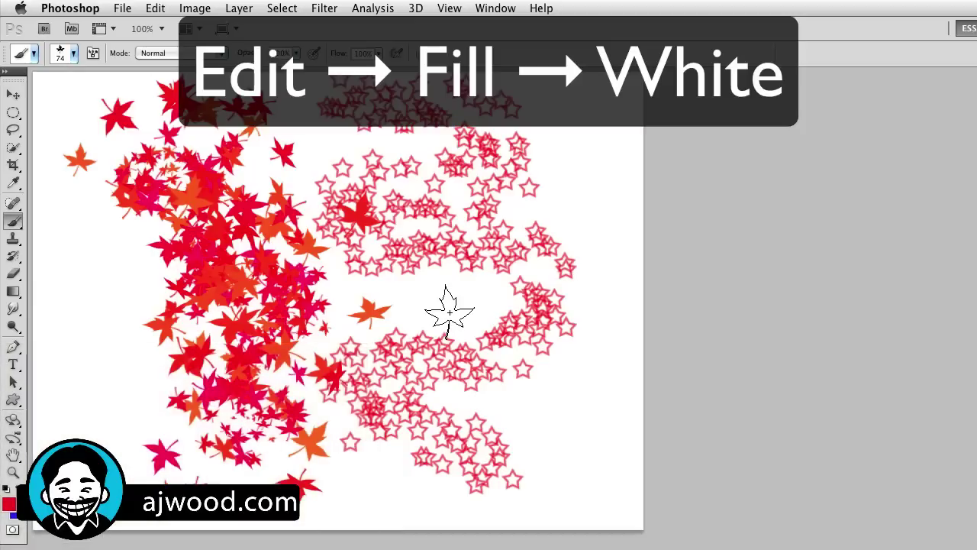
# Choose the 74 px soft round brush from the Brush Preset picker.
pyautogui.press('i')
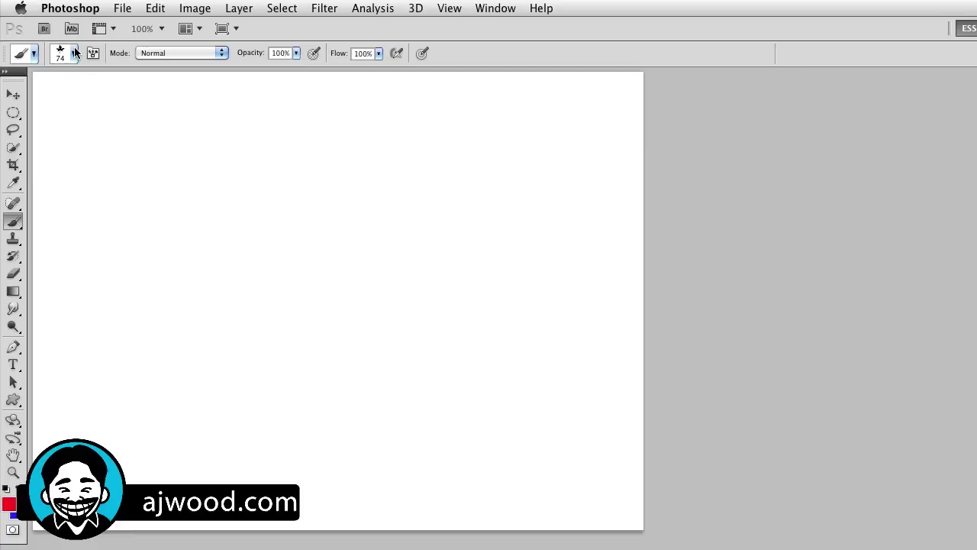
pyautogui.click(74, 53)
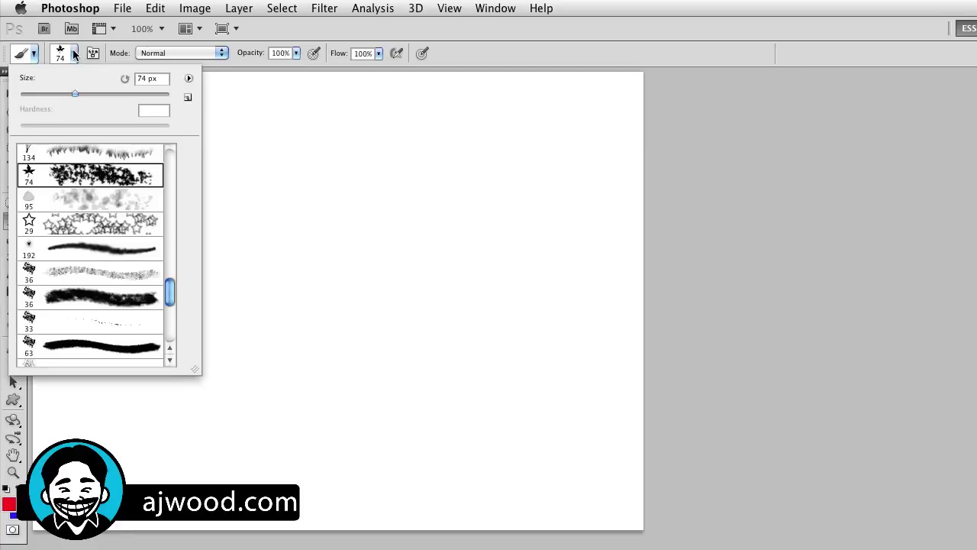
pyautogui.moveTo(170, 292); pyautogui.dragTo(172, 147)
pyautogui.click(114, 158)
# Paint a soft red test stroke, then undo it.
pyautogui.click(480, 29)
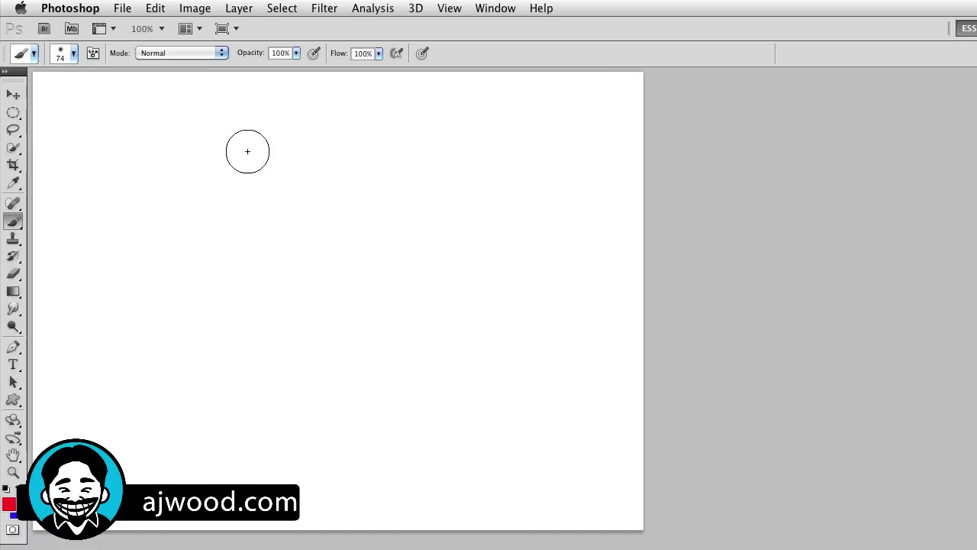
pyautogui.moveTo(140, 146)
pyautogui.mouseDown()
pyautogui.moveTo(233, 150)
pyautogui.moveTo(318, 211)
pyautogui.moveTo(375, 175)
pyautogui.mouseUp()
pyautogui.press('super+z')
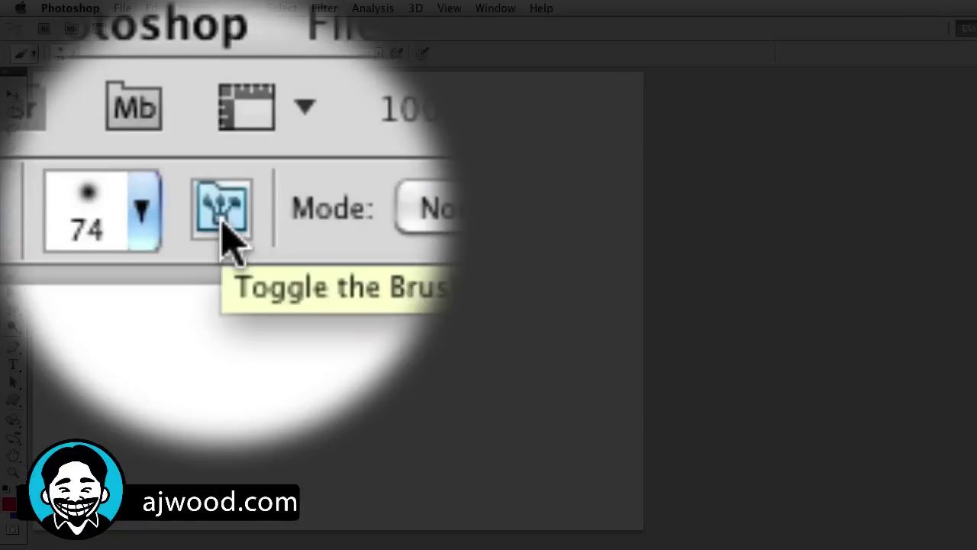
# Open the Brush settings panel and set the soft round brush's spacing to 17%.
pyautogui.click(92, 53)
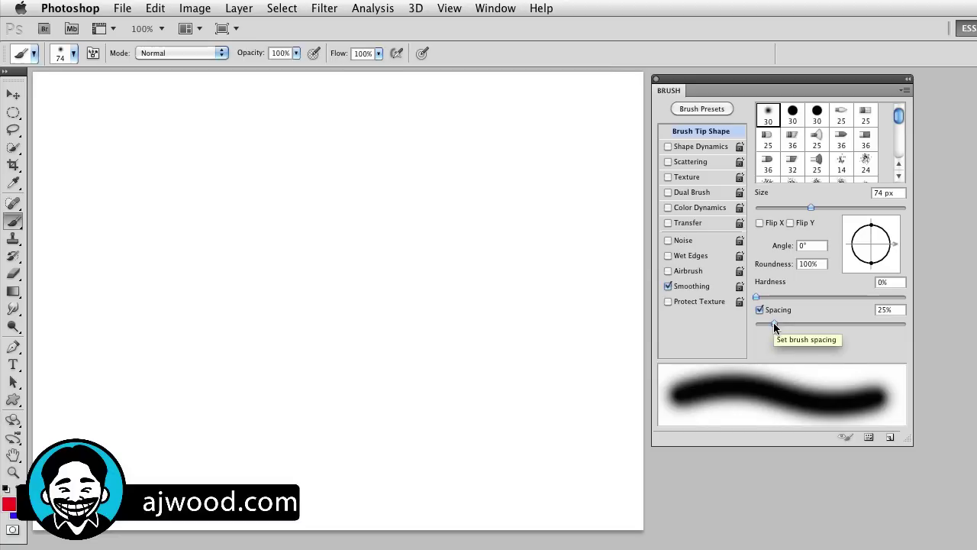
pyautogui.moveTo(774, 325); pyautogui.dragTo(840, 324)
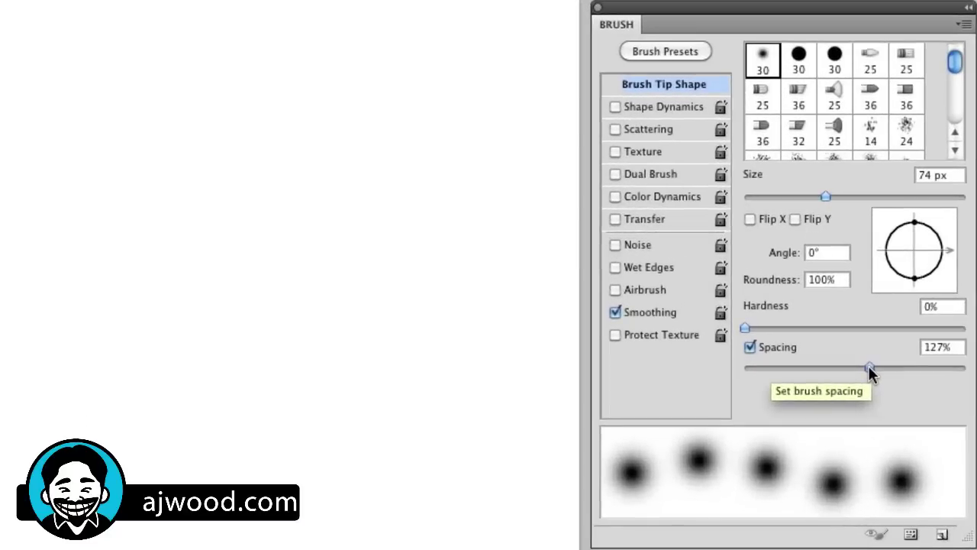
pyautogui.moveTo(868, 366); pyautogui.dragTo(763, 369)
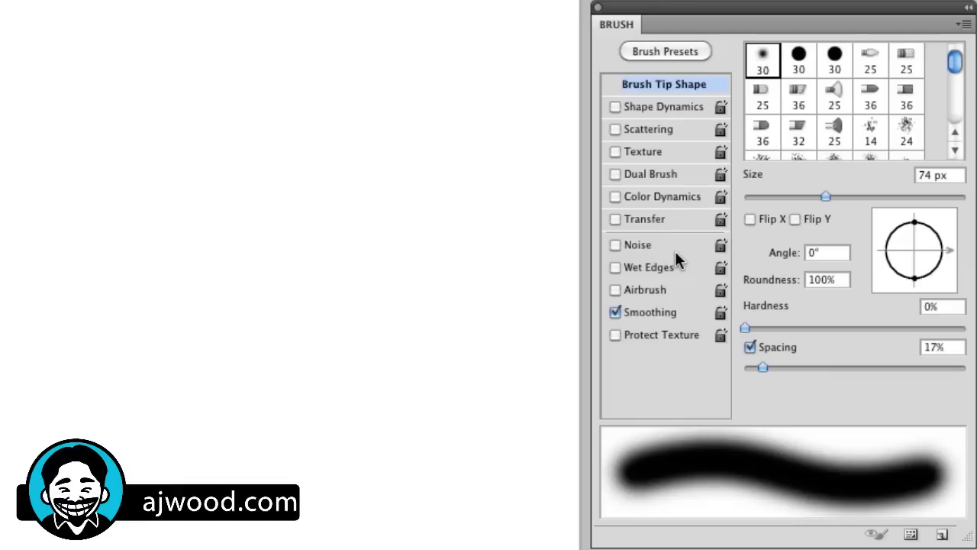
# Enable Shape Dynamics: Size Jitter 100%, Angle Jitter 100%, Roundness Jitter 97%.
pyautogui.click(660, 107)
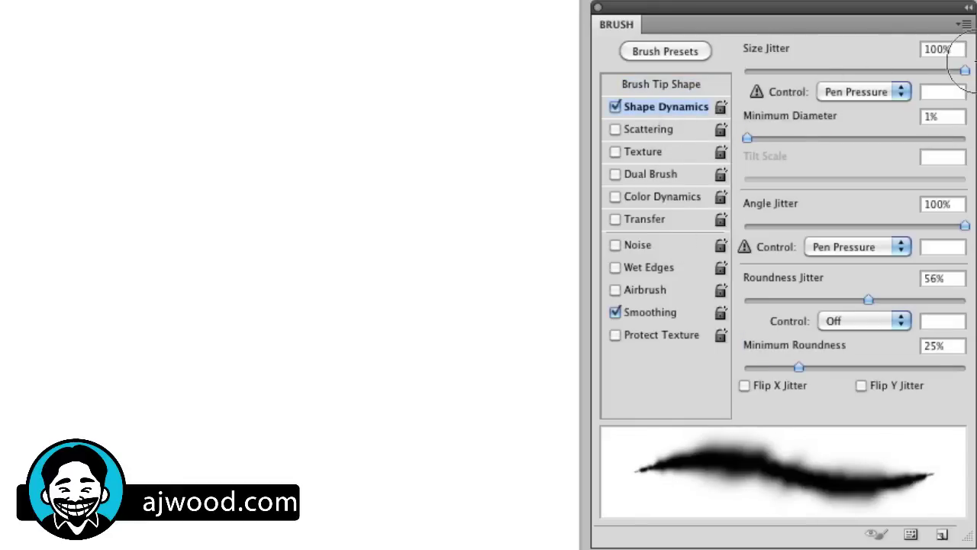
pyautogui.moveTo(965, 74)
pyautogui.mouseDown()
pyautogui.moveTo(750, 74)
pyautogui.moveTo(973, 79)
pyautogui.mouseUp()
pyautogui.moveTo(963, 233)
pyautogui.mouseDown()
pyautogui.moveTo(832, 223)
pyautogui.moveTo(966, 231)
pyautogui.mouseUp()
pyautogui.moveTo(870, 299); pyautogui.dragTo(770, 304)
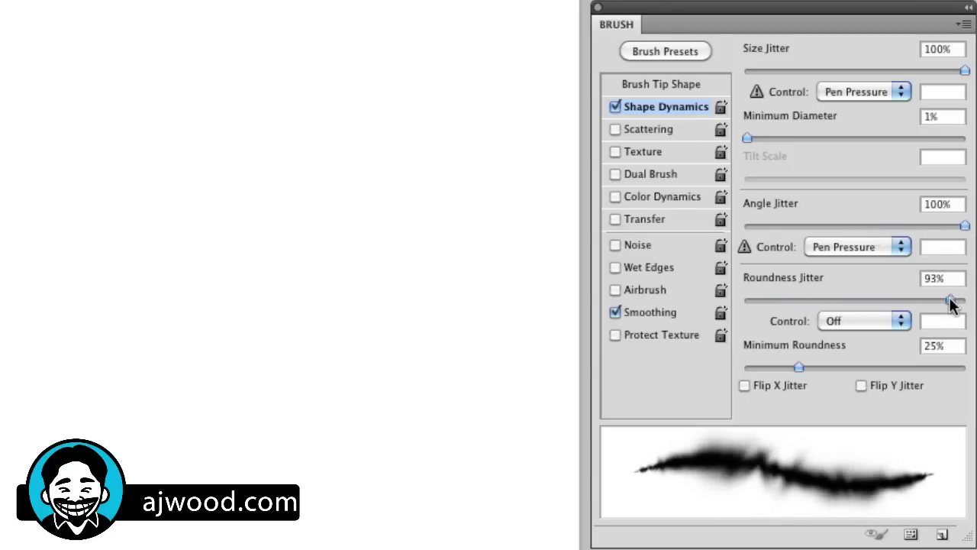
pyautogui.moveTo(953, 303)
pyautogui.mouseDown()
pyautogui.moveTo(880, 302)
pyautogui.moveTo(960, 301)
pyautogui.mouseUp()
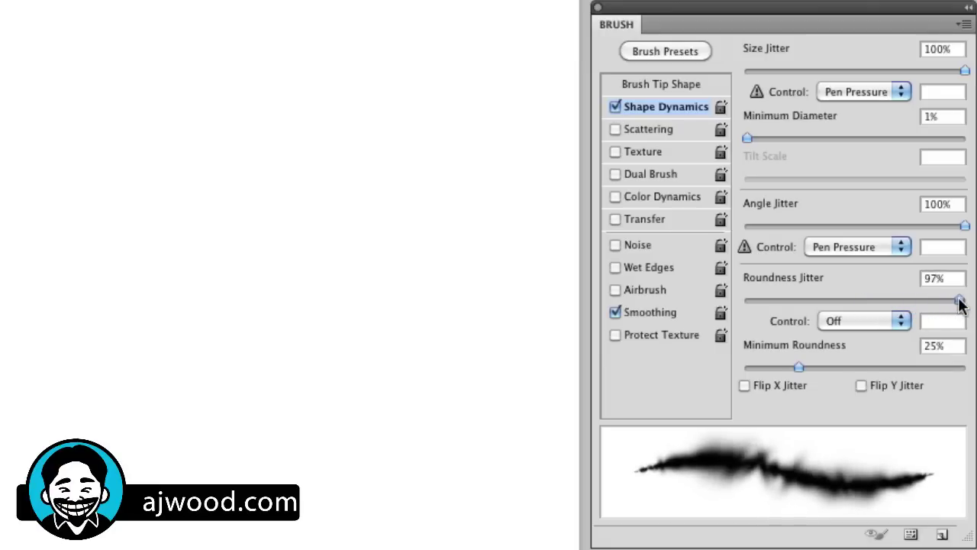
# Enable Scattering at 964% with Count 1, then paint a test stroke.
pyautogui.click(648, 129)
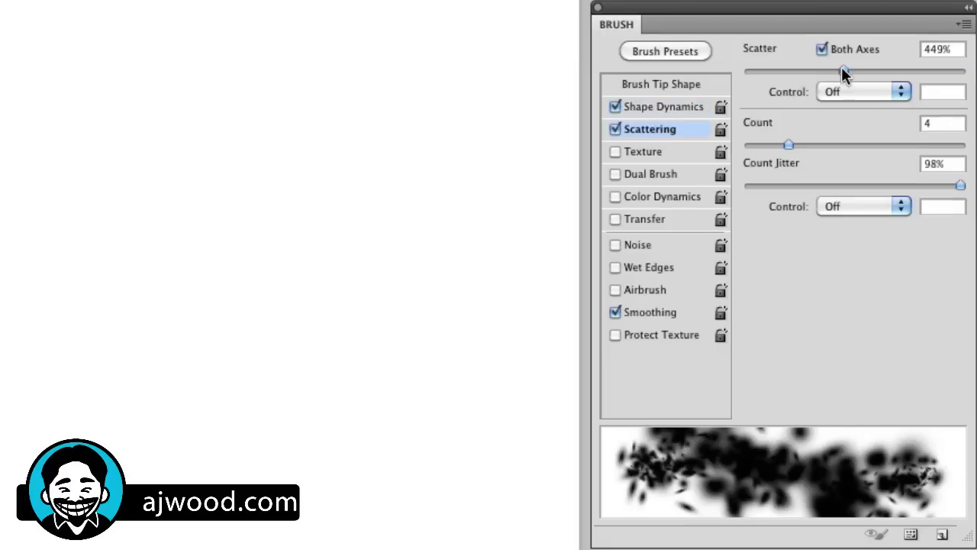
pyautogui.moveTo(844, 66)
pyautogui.mouseDown()
pyautogui.moveTo(943, 71)
pyautogui.moveTo(761, 70)
pyautogui.moveTo(967, 72)
pyautogui.moveTo(797, 82)
pyautogui.moveTo(954, 73)
pyautogui.mouseUp()
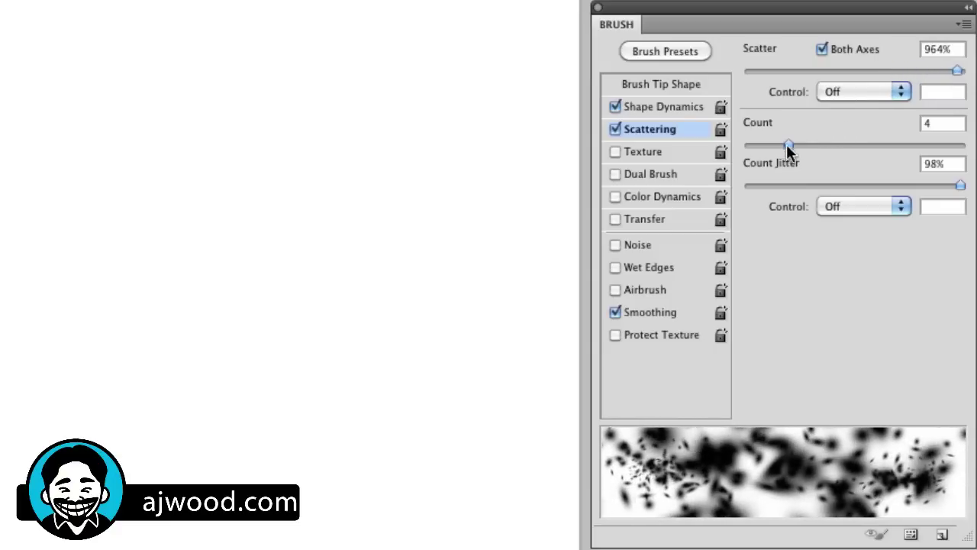
pyautogui.moveTo(788, 145); pyautogui.dragTo(741, 146)
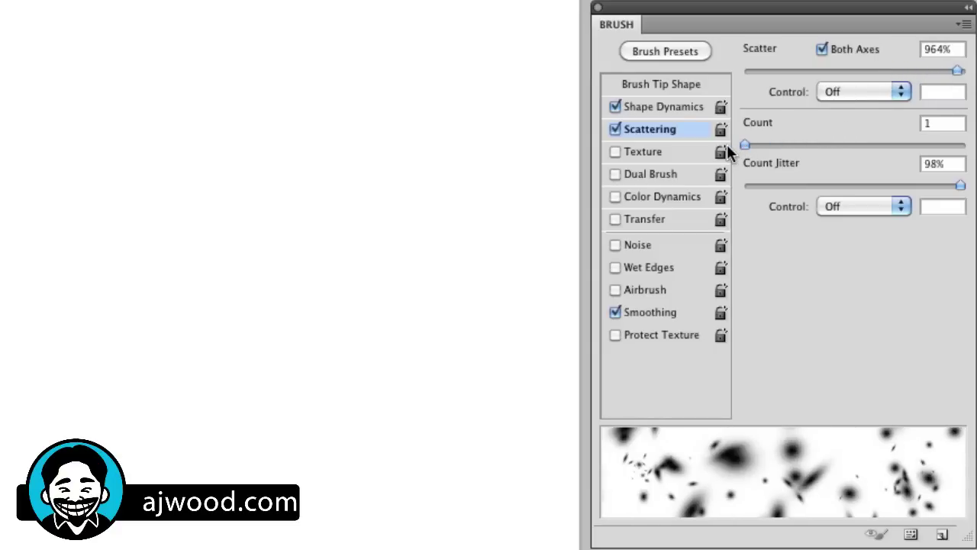
pyautogui.moveTo(461, 124); pyautogui.dragTo(1, 157)
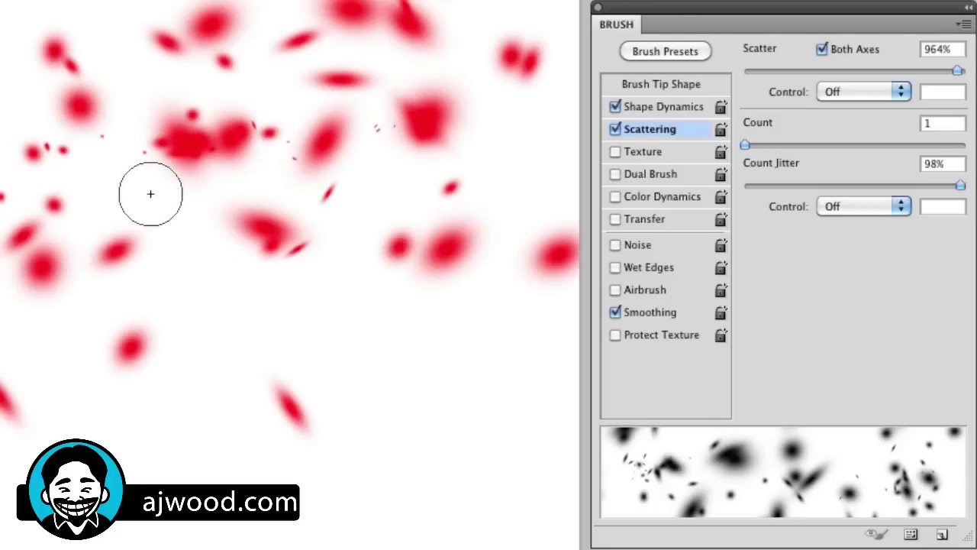
# Enable Color Dynamics (Foreground/Background and Hue 100%, Saturation 26%, Brightness 27%) and paint test dabs.
pyautogui.click(658, 196)
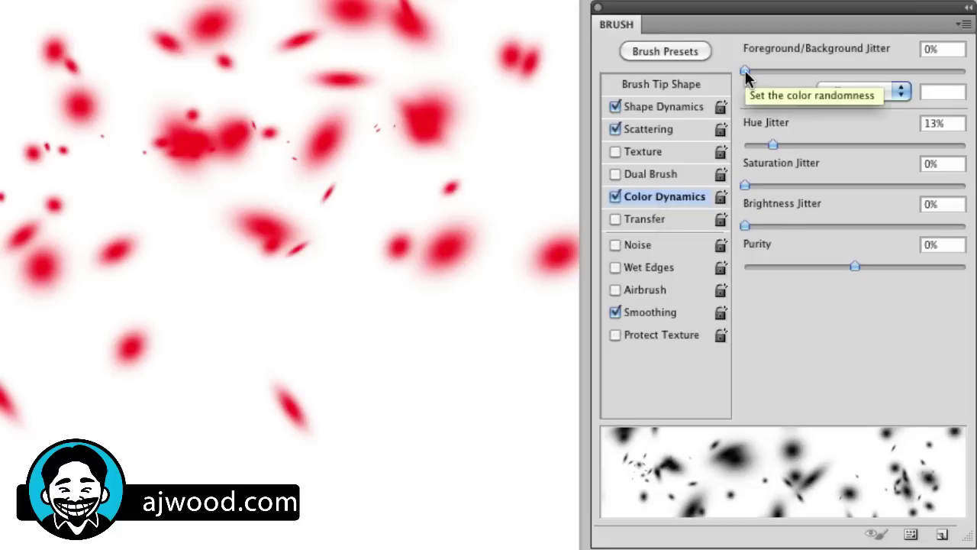
pyautogui.moveTo(746, 71); pyautogui.dragTo(972, 71)
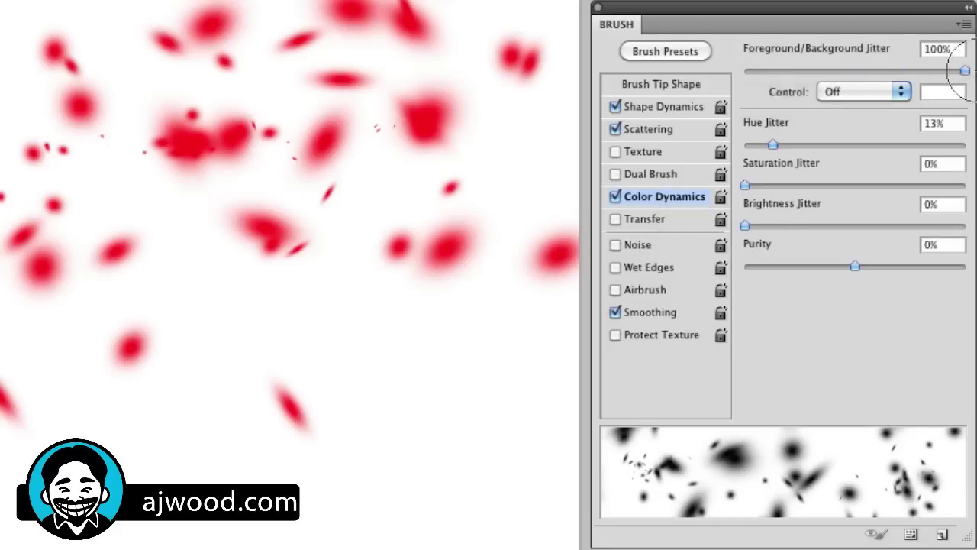
pyautogui.moveTo(771, 142); pyautogui.dragTo(834, 142)
pyautogui.moveTo(745, 226); pyautogui.dragTo(803, 225)
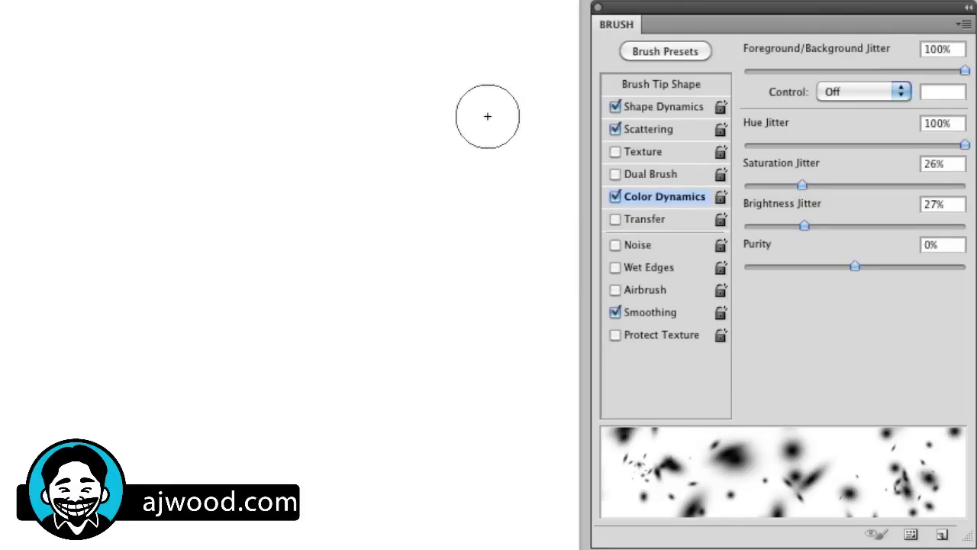
pyautogui.moveTo(502, 282)
pyautogui.mouseDown()
pyautogui.moveTo(2, 280)
pyautogui.moveTo(0, 168)
pyautogui.moveTo(78, 171)
pyautogui.moveTo(400, 61)
pyautogui.mouseUp()
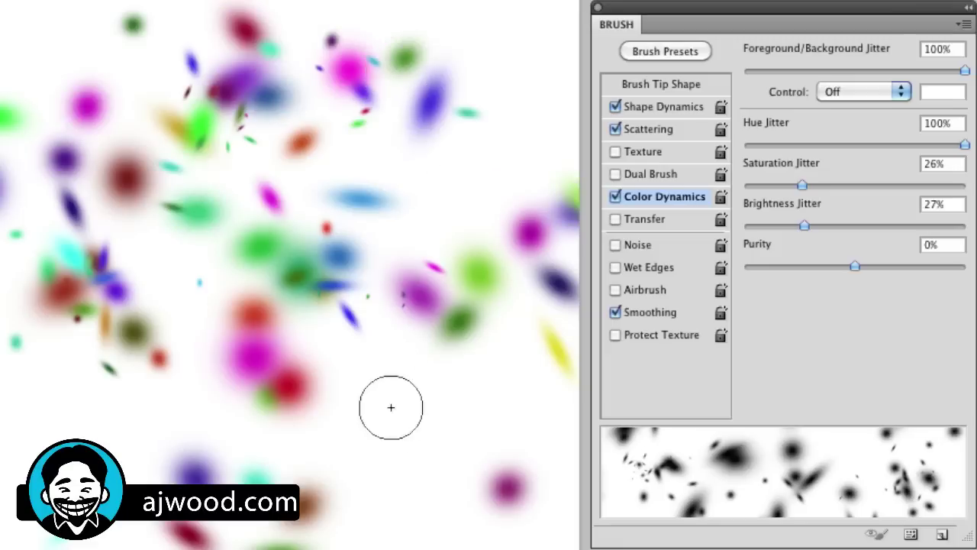
pyautogui.moveTo(393, 416); pyautogui.dragTo(339, 490)
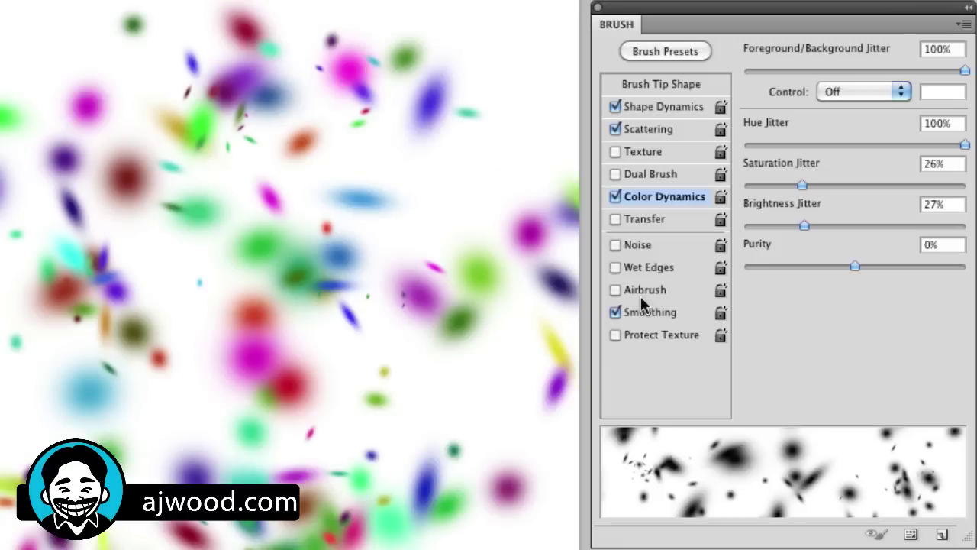
# Set Transfer Opacity Jitter to 100% and clear the test strokes.
pyautogui.click(653, 219)
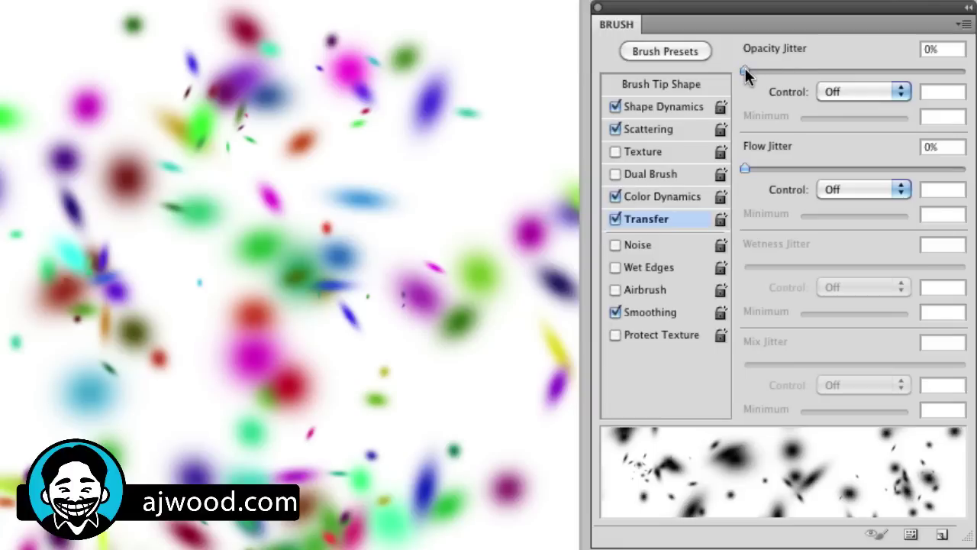
pyautogui.moveTo(746, 68); pyautogui.dragTo(965, 70)
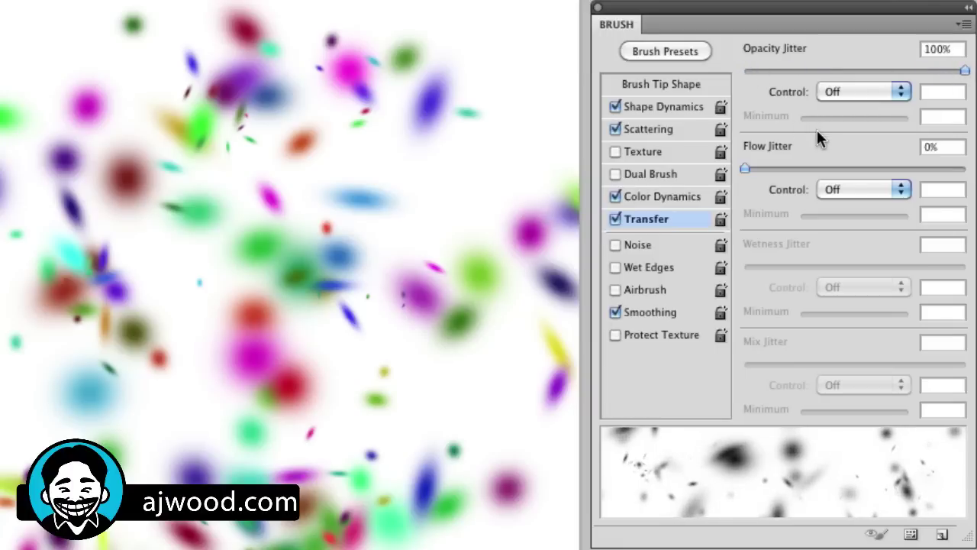
pyautogui.press('v')
pyautogui.press('Delete')
# Fill the canvas with blue and paint test strokes on blue and white.
pyautogui.press('b')
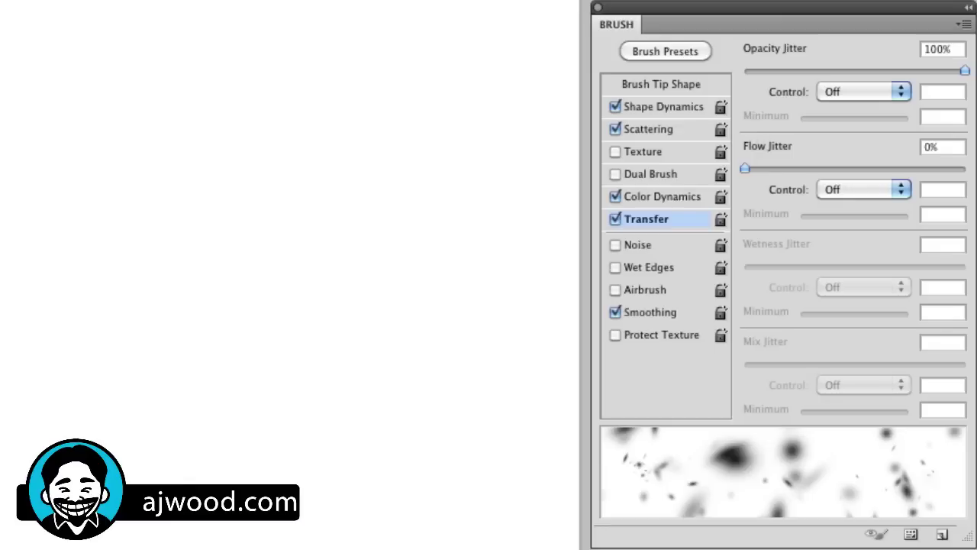
pyautogui.hotkey('alt', 'BackSpace')
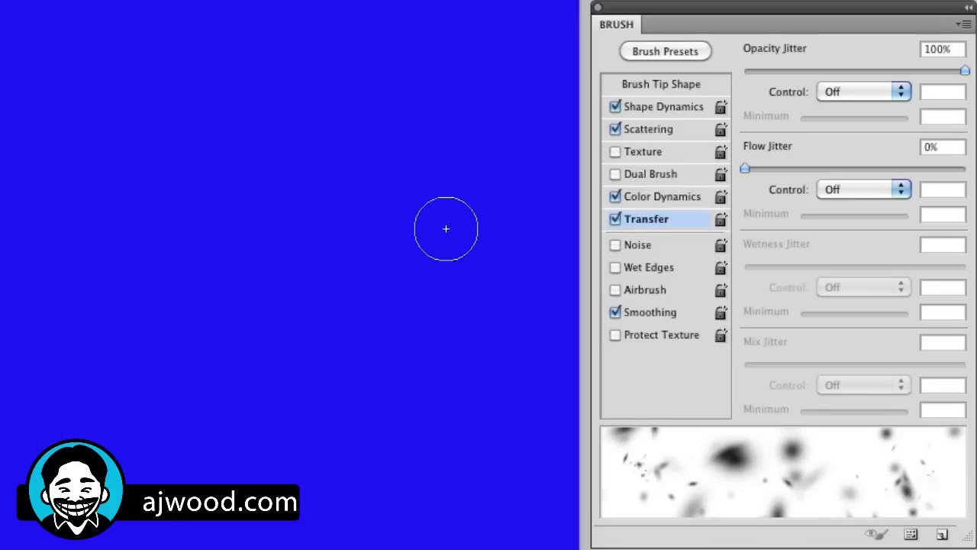
pyautogui.moveTo(497, 332)
pyautogui.mouseDown()
pyautogui.moveTo(0, 338)
pyautogui.moveTo(53, 323)
pyautogui.moveTo(262, 461)
pyautogui.moveTo(430, 251)
pyautogui.moveTo(146, 188)
pyautogui.moveTo(7, 359)
pyautogui.mouseUp()
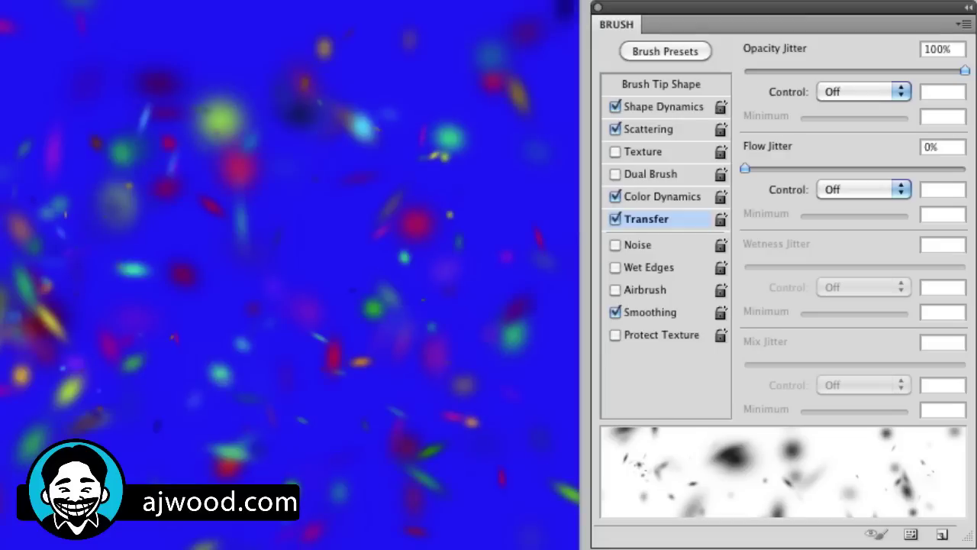
pyautogui.press('v')
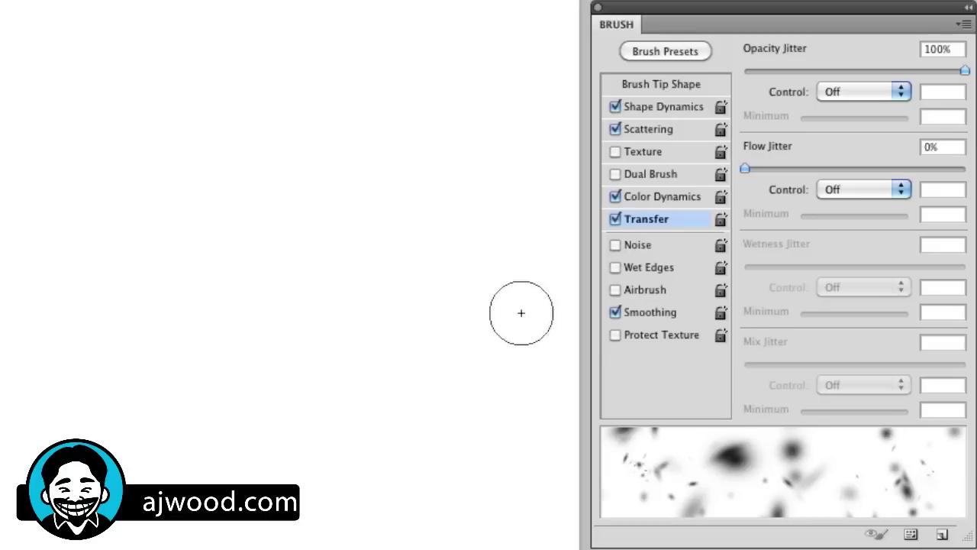
pyautogui.moveTo(521, 313)
pyautogui.mouseDown()
pyautogui.moveTo(23, 321)
pyautogui.moveTo(4, 344)
pyautogui.moveTo(11, 222)
pyautogui.moveTo(125, 453)
pyautogui.moveTo(430, 534)
pyautogui.mouseUp()
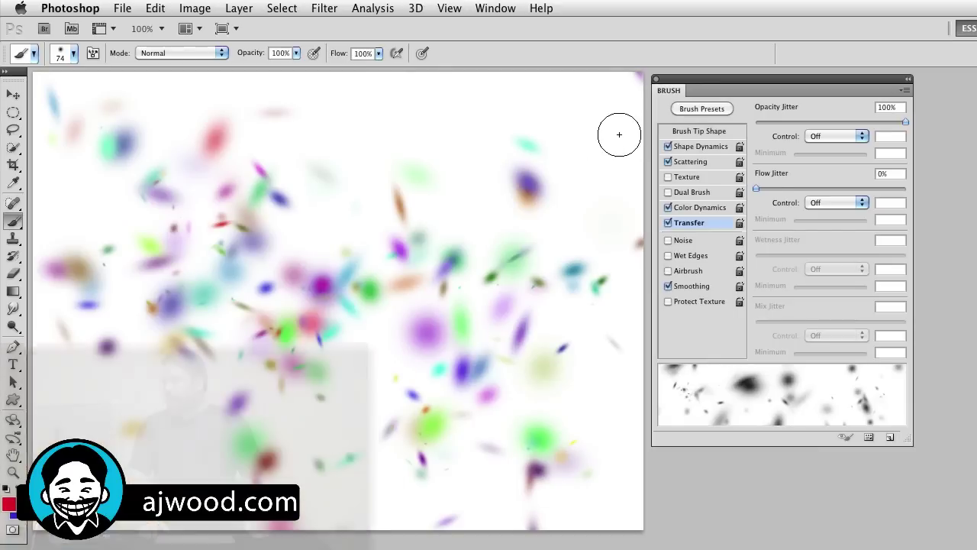
# Switch to the 24 px Spatter tip at 36% spacing and lower scatter to 189%.
pyautogui.click(701, 132)
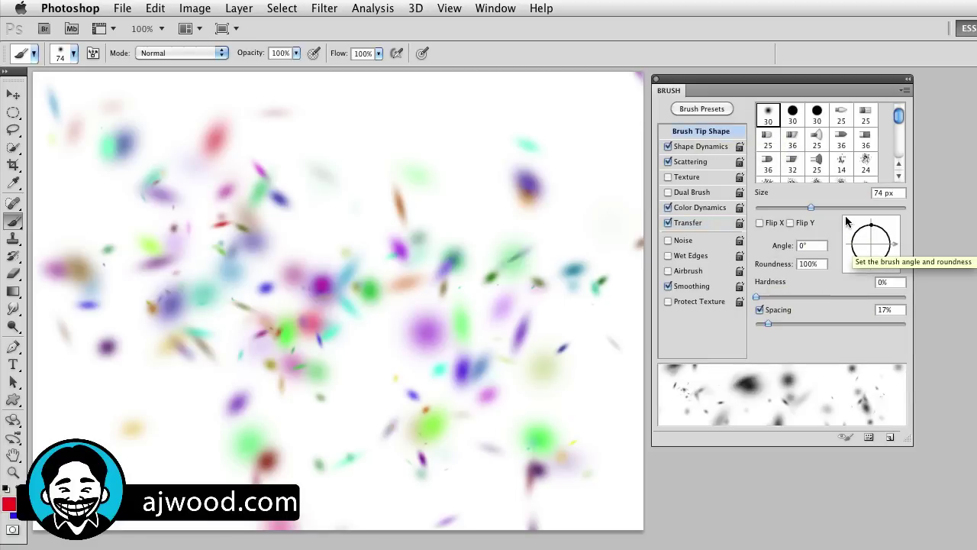
pyautogui.click(817, 119)
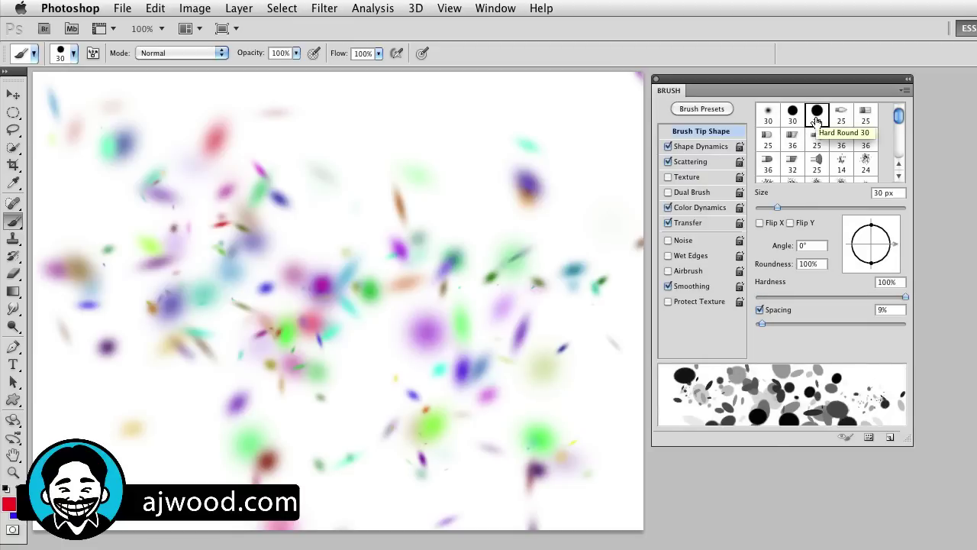
pyautogui.click(792, 117)
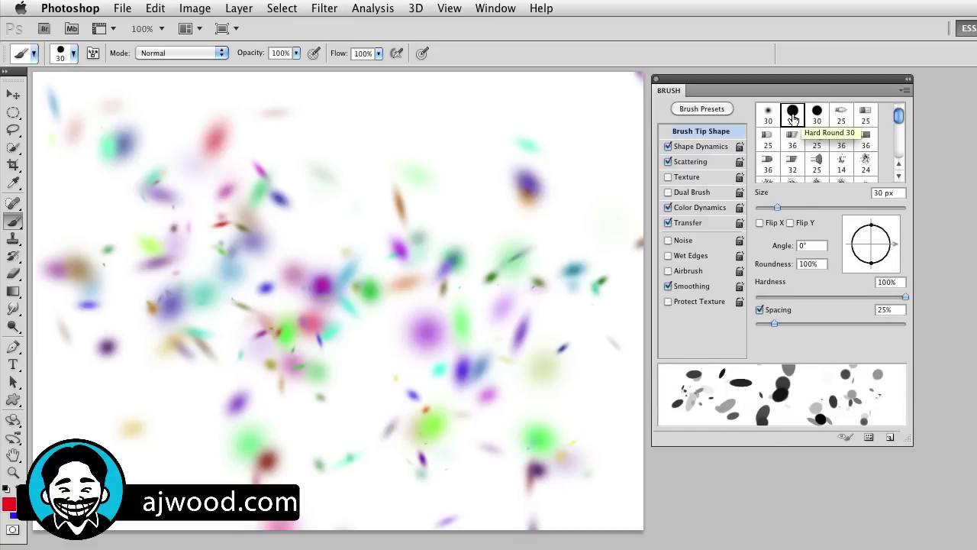
pyautogui.click(866, 165)
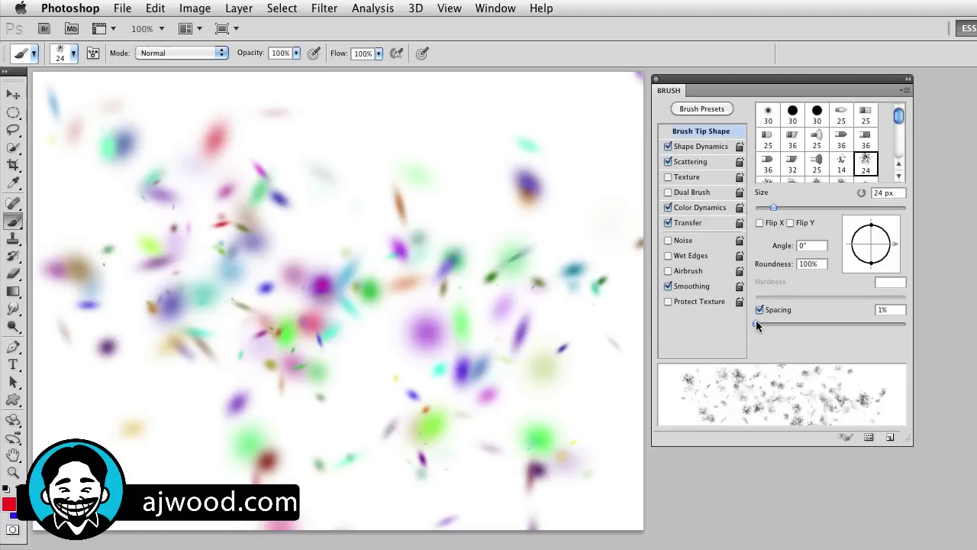
pyautogui.moveTo(755, 324)
pyautogui.mouseDown()
pyautogui.moveTo(812, 323)
pyautogui.moveTo(787, 324)
pyautogui.mouseUp()
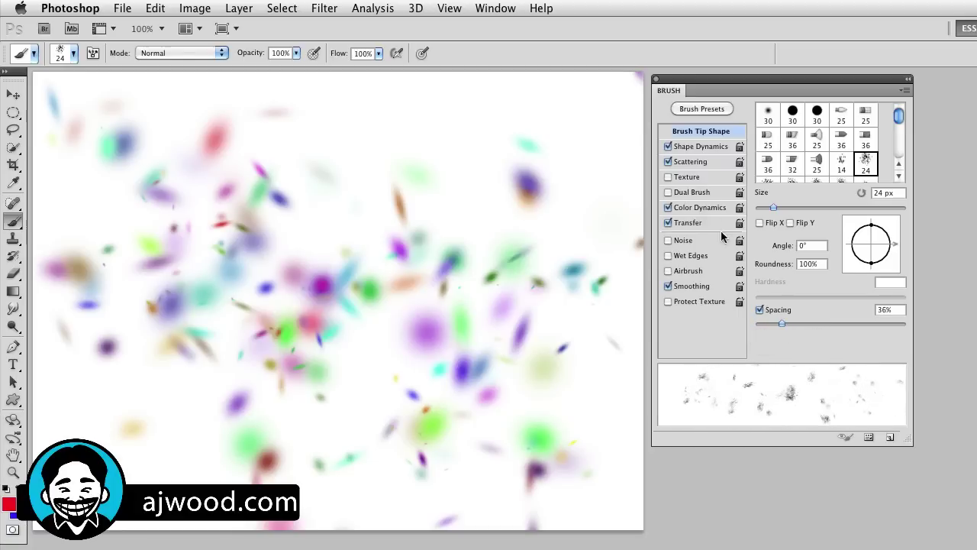
pyautogui.click(693, 163)
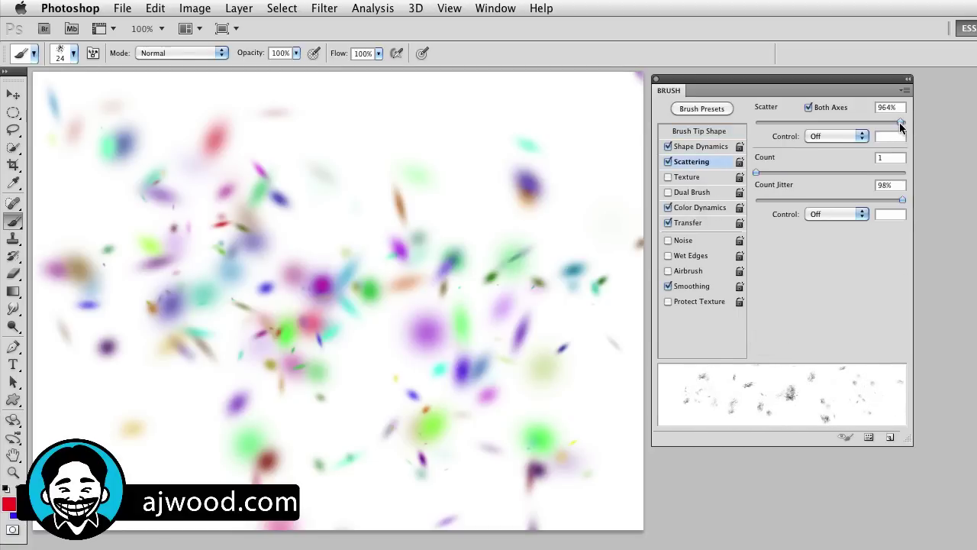
pyautogui.moveTo(900, 122); pyautogui.dragTo(784, 123)
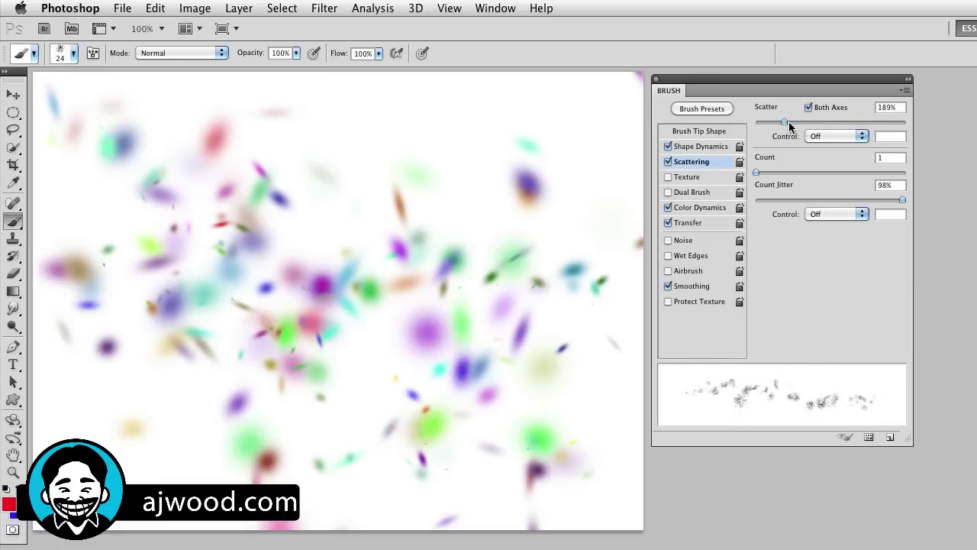
# Paint test strokes of multicoloured spatter dabs with the adjusted brush.
pyautogui.press('i')
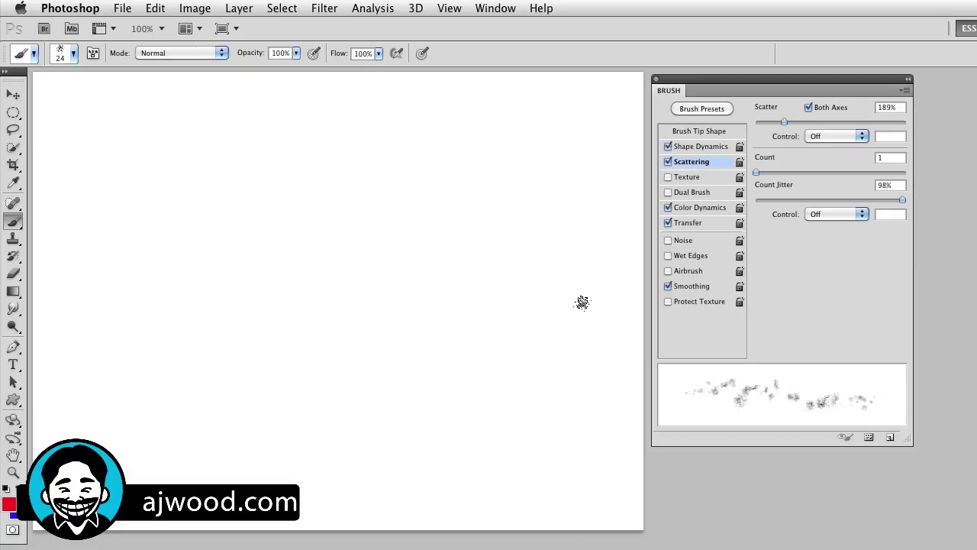
pyautogui.moveTo(582, 304)
pyautogui.mouseDown()
pyautogui.moveTo(133, 306)
pyautogui.moveTo(142, 290)
pyautogui.moveTo(580, 277)
pyautogui.moveTo(546, 248)
pyautogui.moveTo(140, 249)
pyautogui.moveTo(166, 232)
pyautogui.moveTo(568, 217)
pyautogui.moveTo(536, 198)
pyautogui.moveTo(157, 203)
pyautogui.mouseUp()
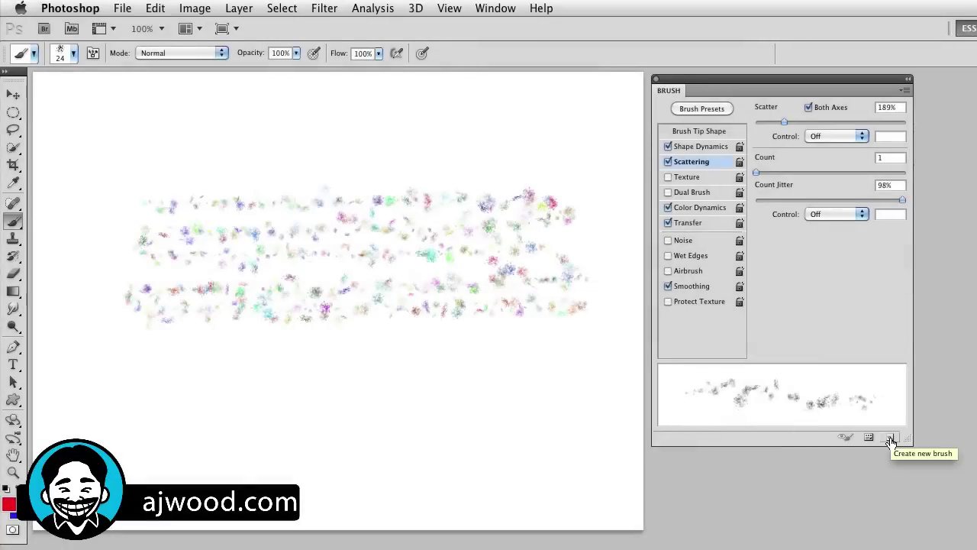
# Save the current brush as a new preset named 'Spatter 24 pixels 1' and show the preset list.
pyautogui.click(890, 437)
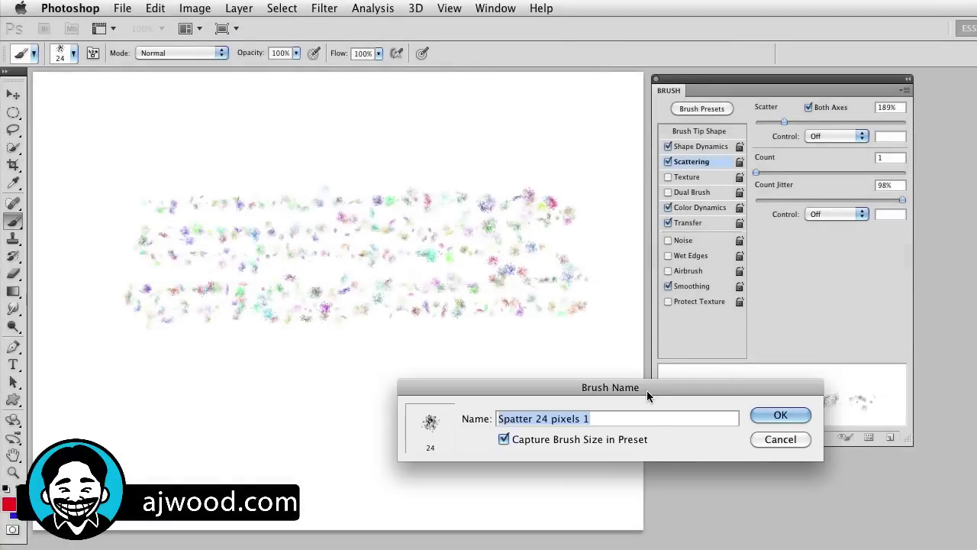
pyautogui.moveTo(572, 357); pyautogui.dragTo(405, 118)
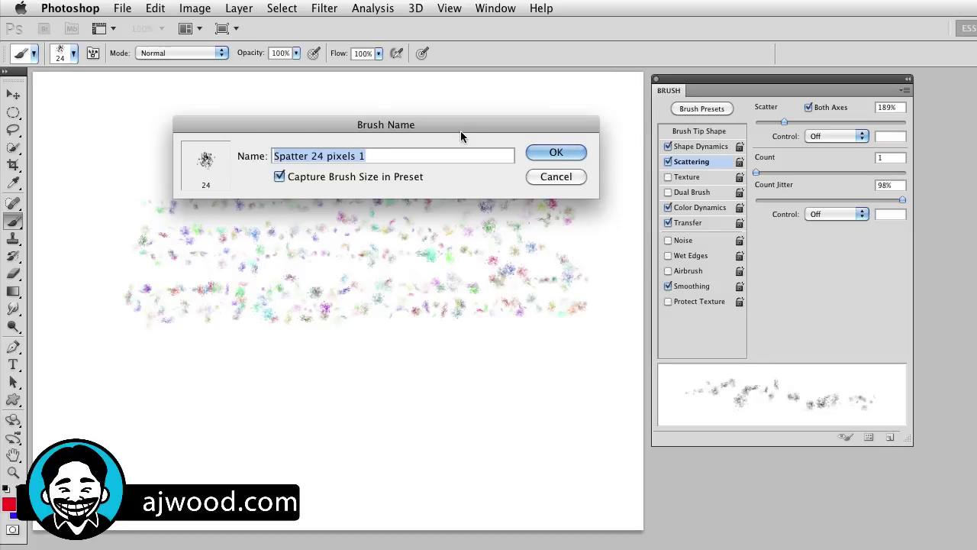
pyautogui.click(556, 152)
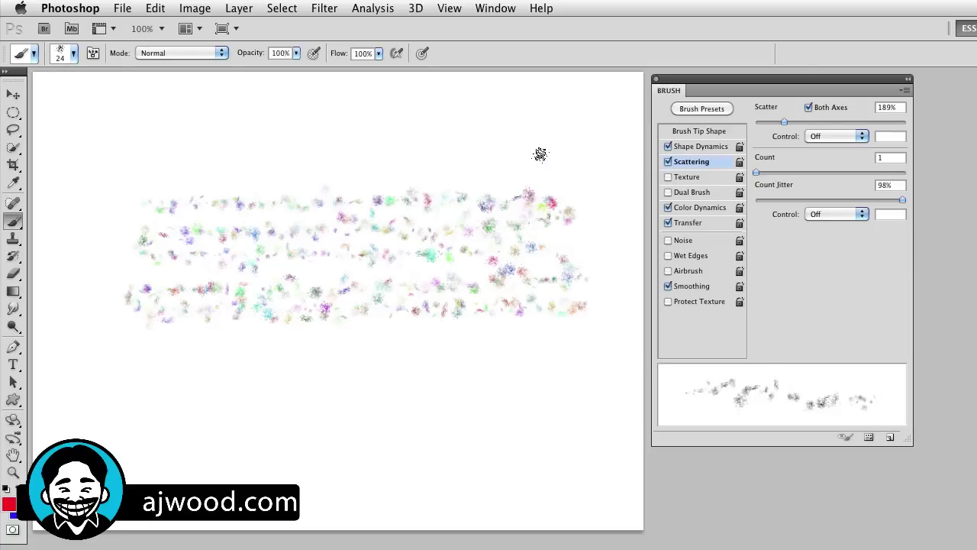
pyautogui.click(71, 53)
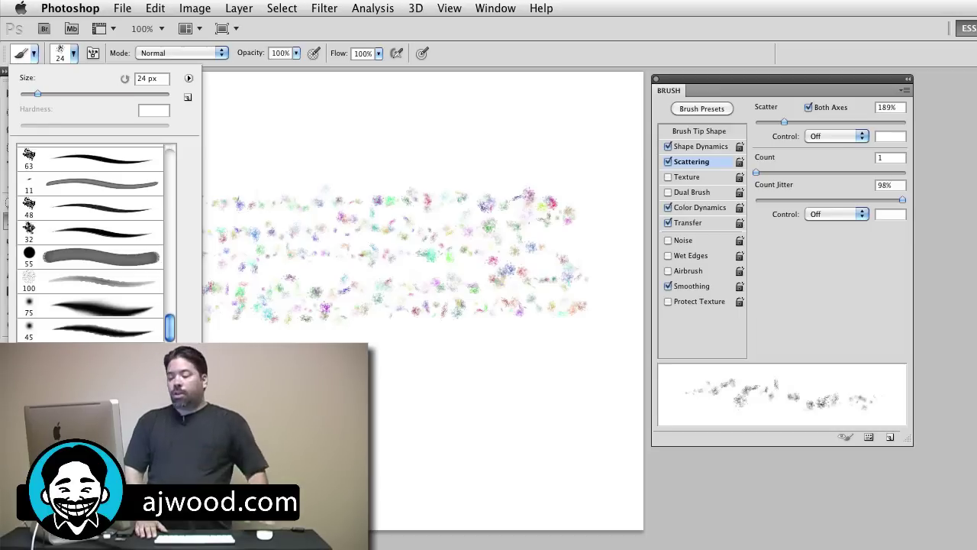
pyautogui.click(189, 80)
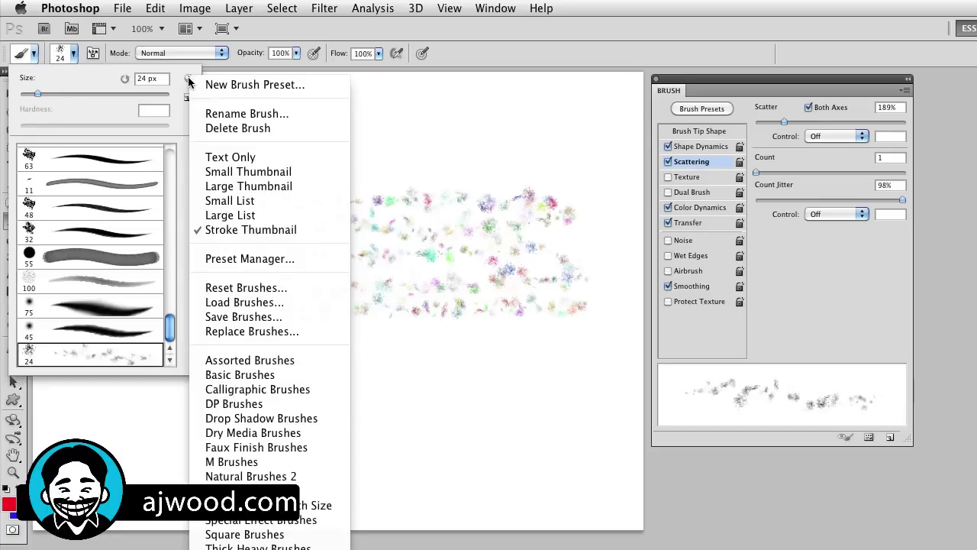
pyautogui.click(239, 317)
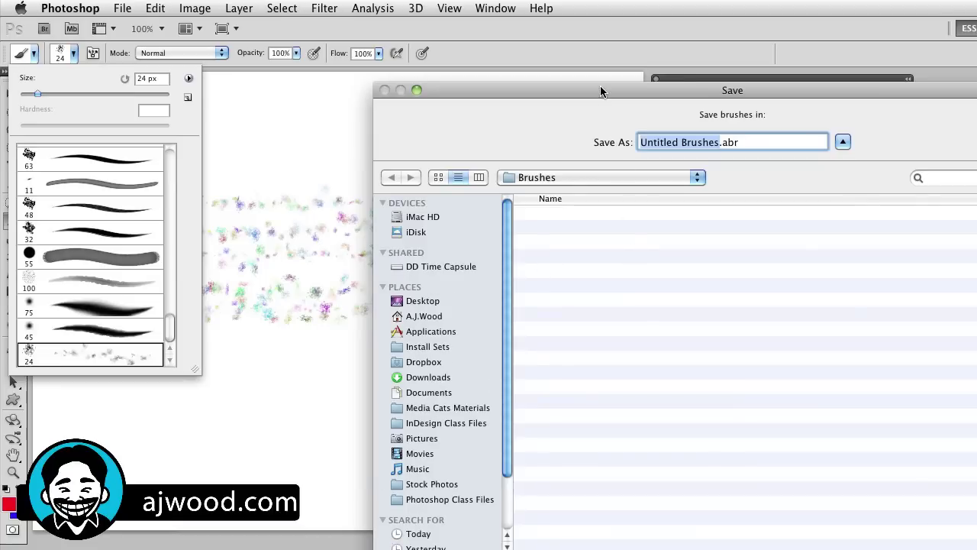
pyautogui.moveTo(600, 87); pyautogui.dragTo(421, 51)
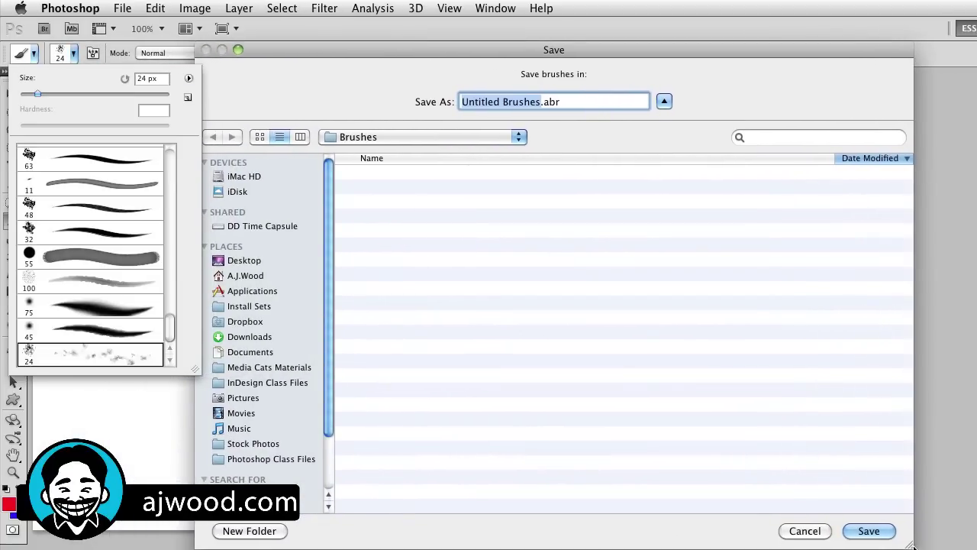
pyautogui.moveTo(913, 545); pyautogui.dragTo(742, 506)
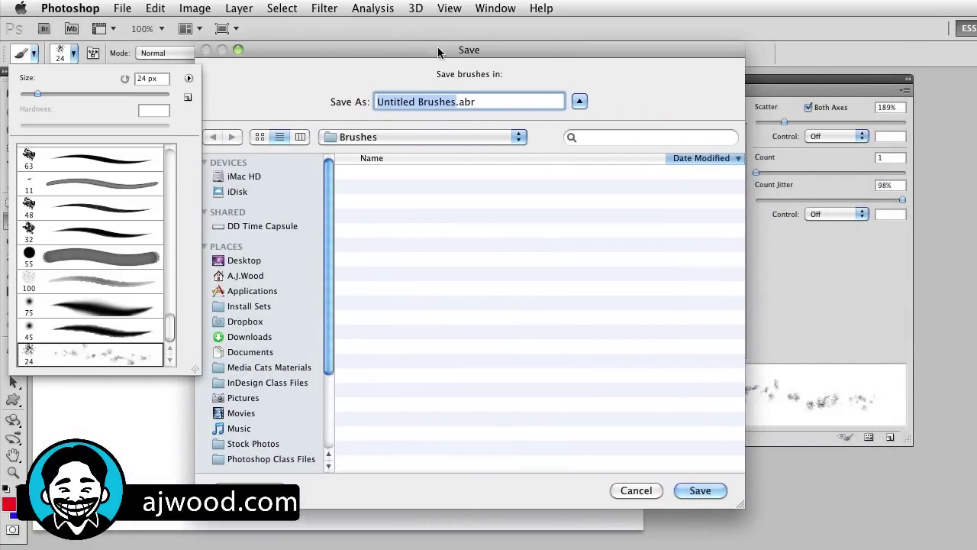
pyautogui.moveTo(438, 50); pyautogui.dragTo(469, 49)
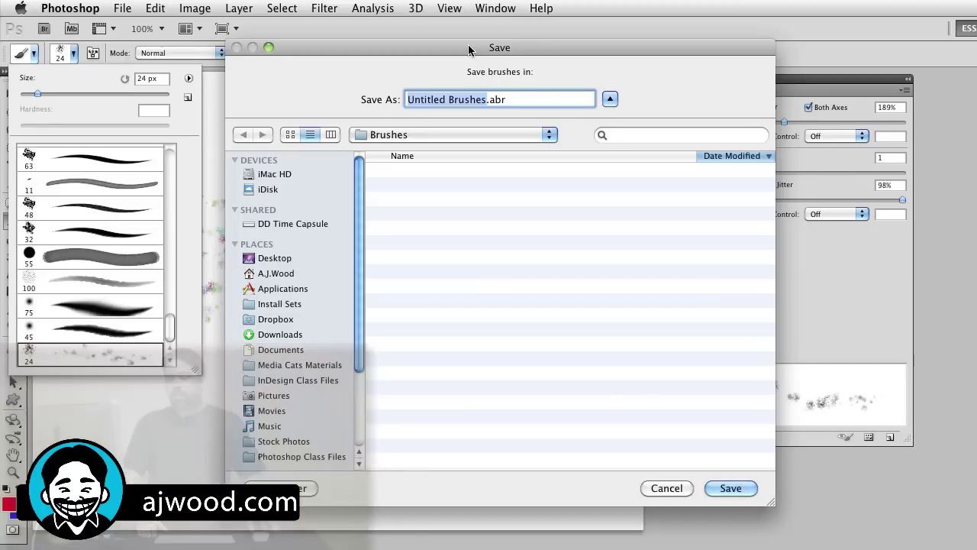
pyautogui.click(655, 489)
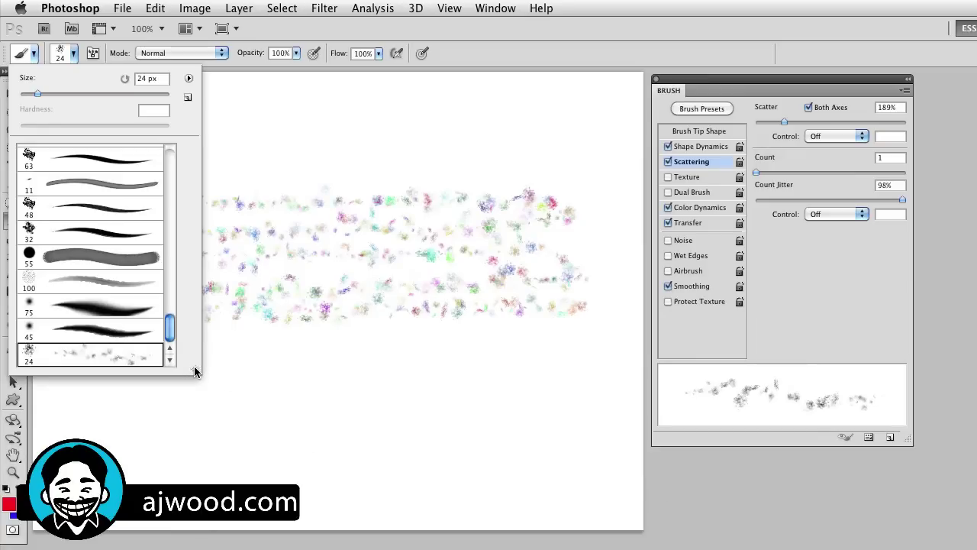
# Widen the Brush Preset picker to four columns, revealing the 24 px spatter preset last.
pyautogui.moveTo(200, 367)
pyautogui.mouseDown()
pyautogui.moveTo(649, 548)
pyautogui.moveTo(628, 548)
pyautogui.mouseUp()
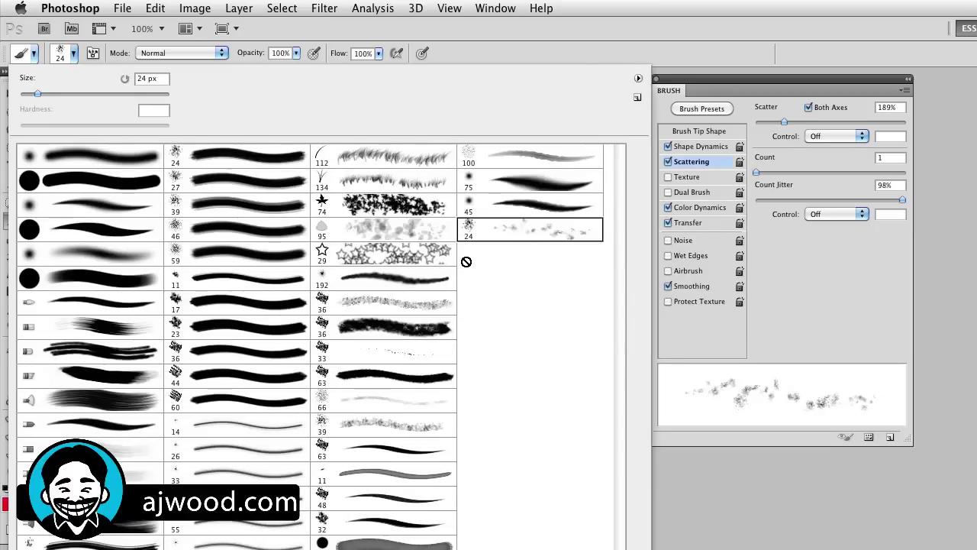